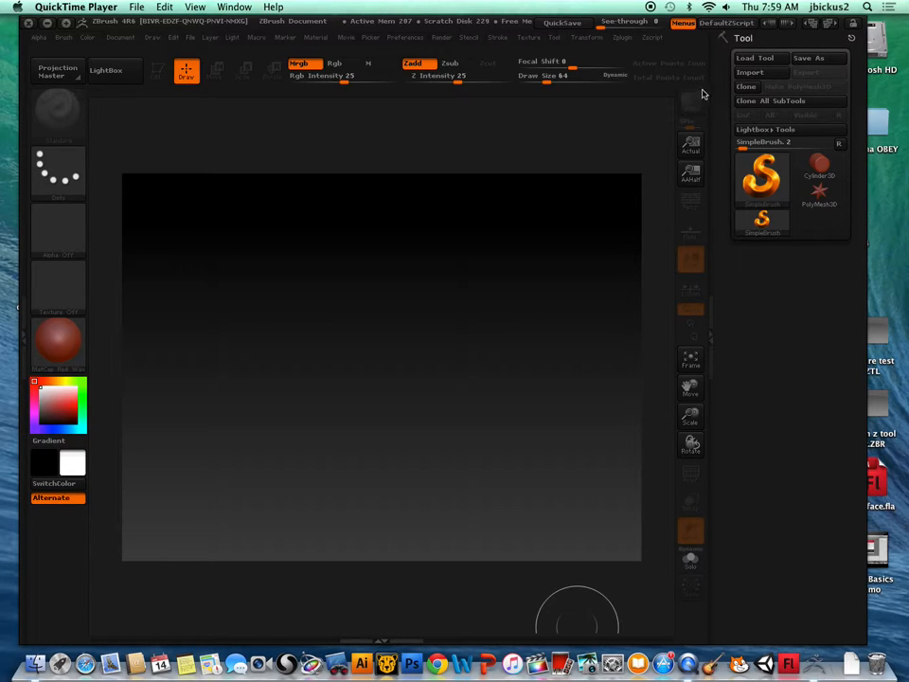
Step: Import the mesh "dragon to paint 8th.obj" from the Desktop as a tool
{"action": "left_click", "coordinate": [764, 72]}
{"action": "left_click", "coordinate": [743, 73]}
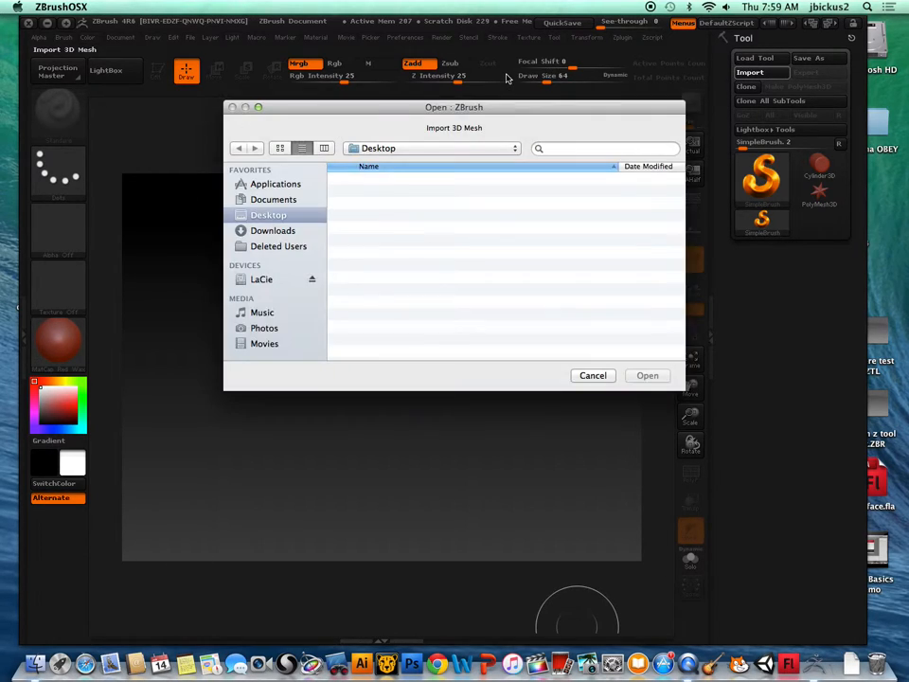
{"action": "left_click", "coordinate": [404, 339]}
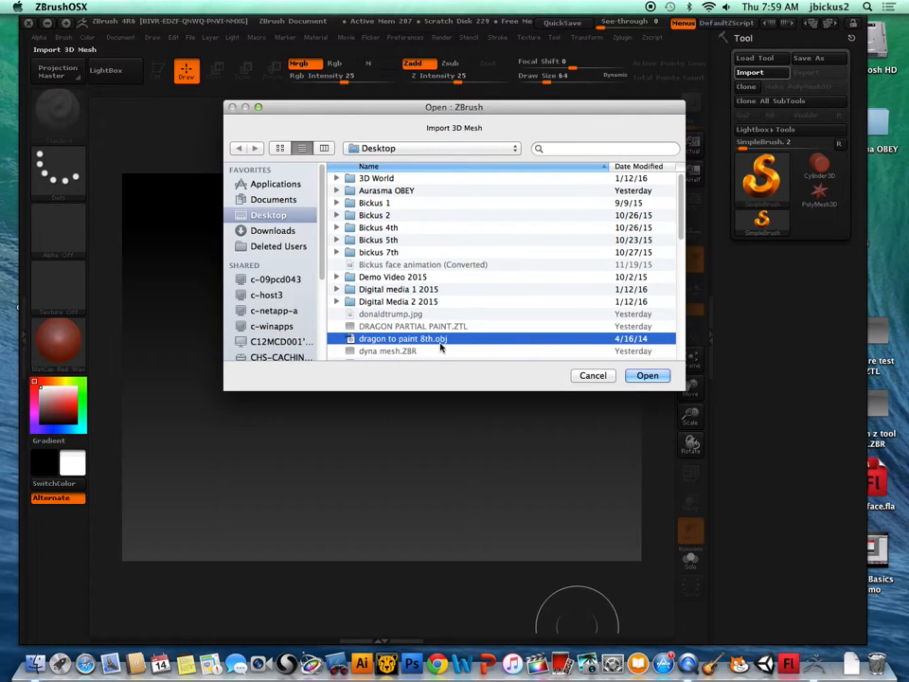
{"action": "left_click", "coordinate": [647, 375]}
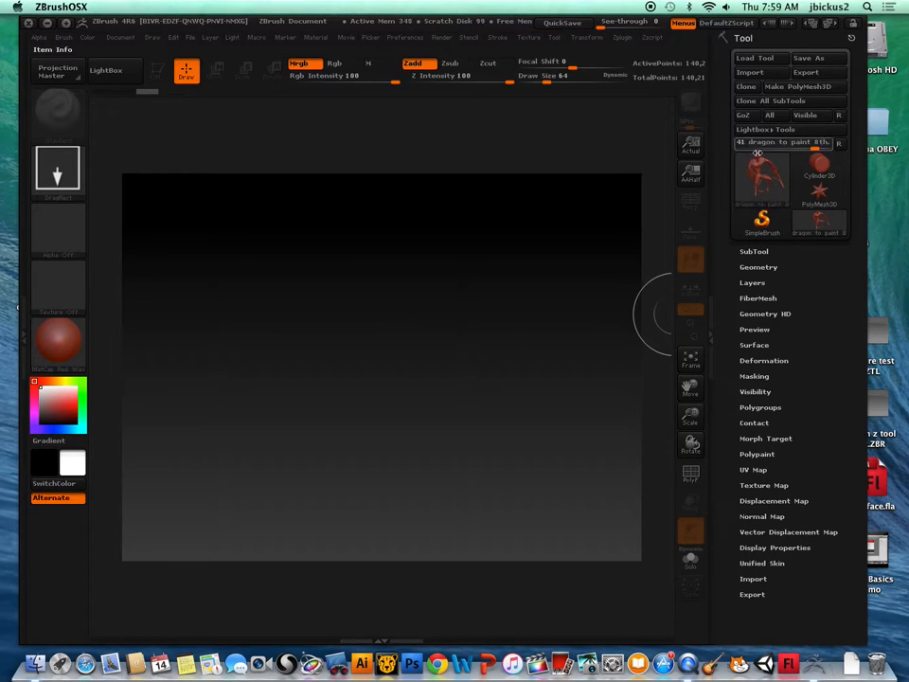
Step: Place the dragon model upright on the canvas so it fills most of the height, and enter Edit mode
{"action": "mouse_move", "coordinate": [768, 172]}
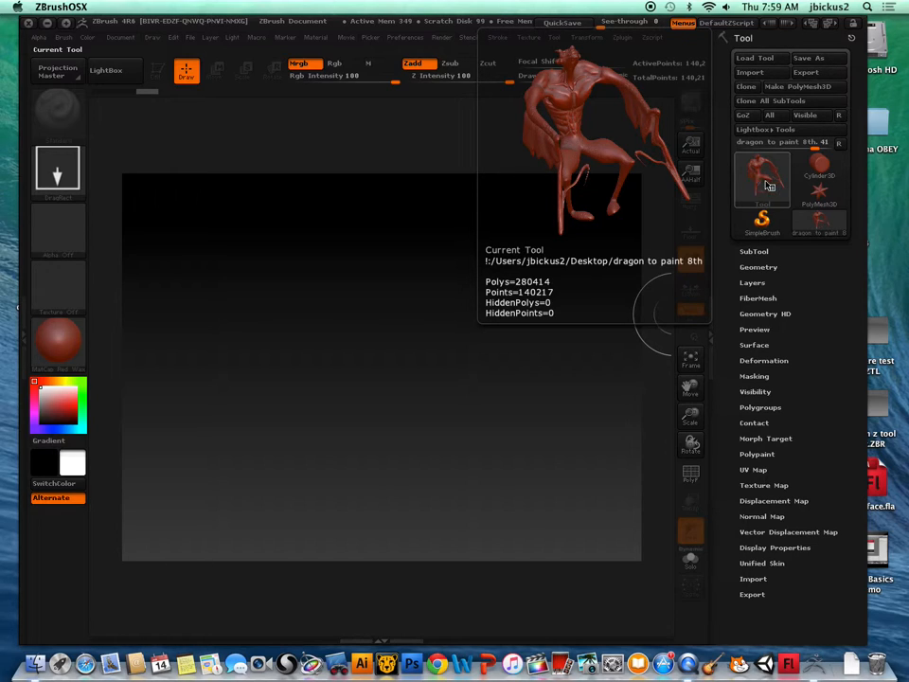
{"action": "left_click", "coordinate": [769, 185]}
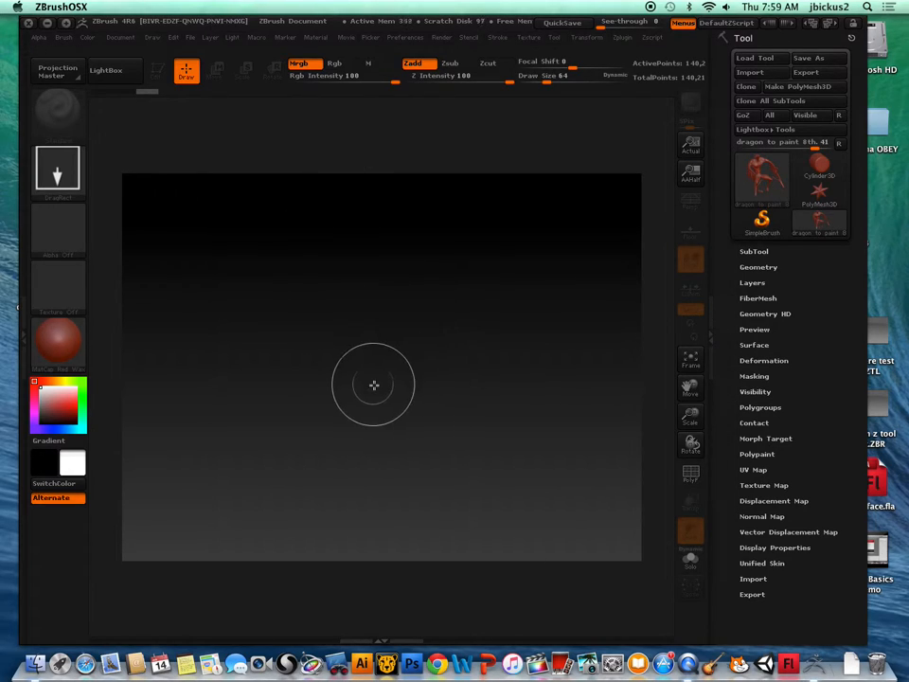
{"action": "mouse_move", "coordinate": [358, 361]}
{"action": "left_mouse_down"}
{"action": "mouse_move", "coordinate": [392, 389]}
{"action": "mouse_move", "coordinate": [375, 511]}
{"action": "mouse_move", "coordinate": [357, 559]}
{"action": "mouse_move", "coordinate": [364, 601]}
{"action": "left_mouse_up"}
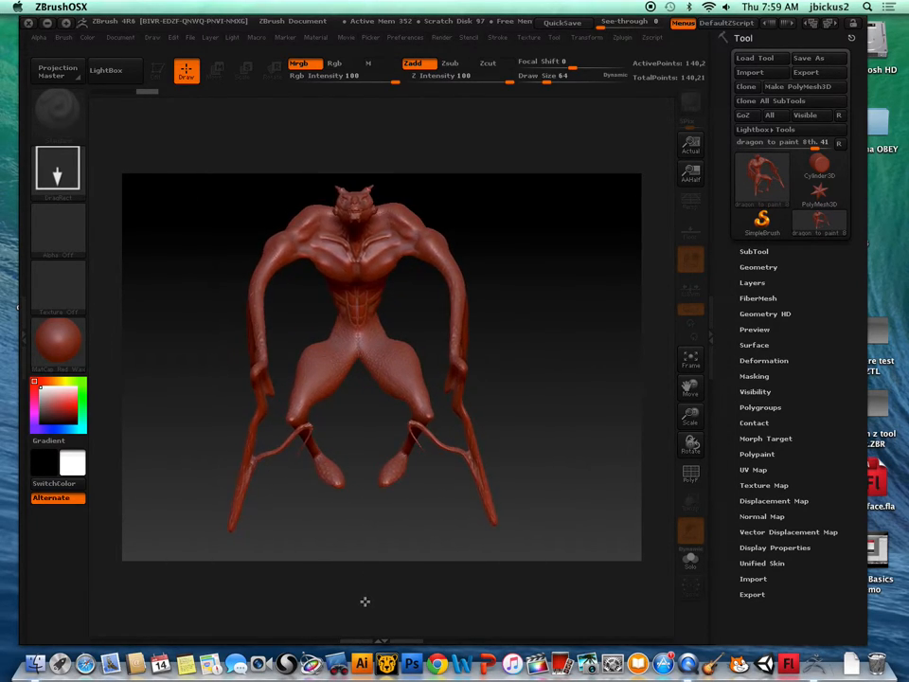
{"action": "key", "text": "t"}
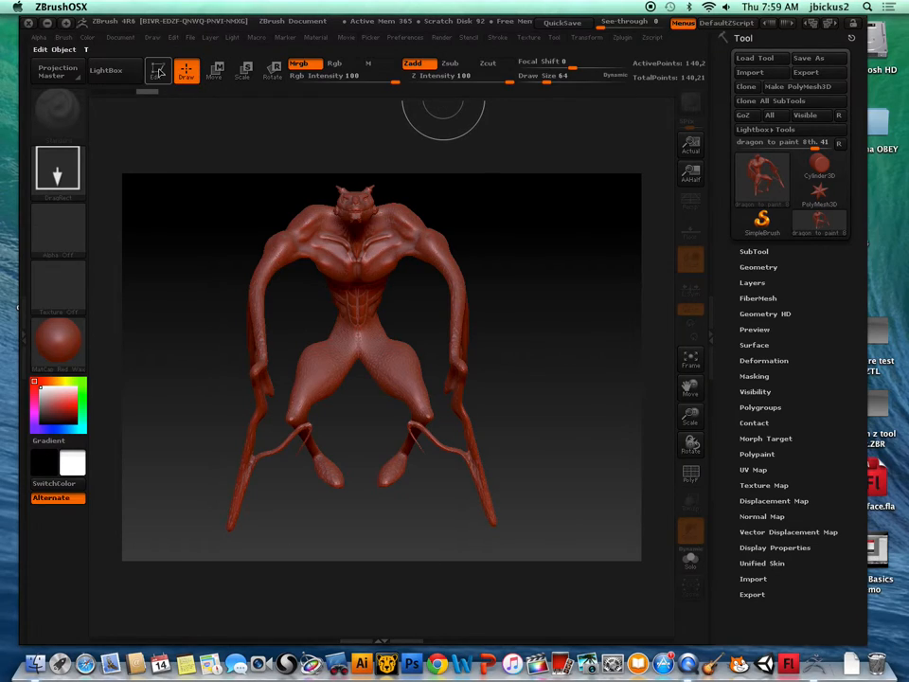
{"action": "left_click", "coordinate": [162, 71]}
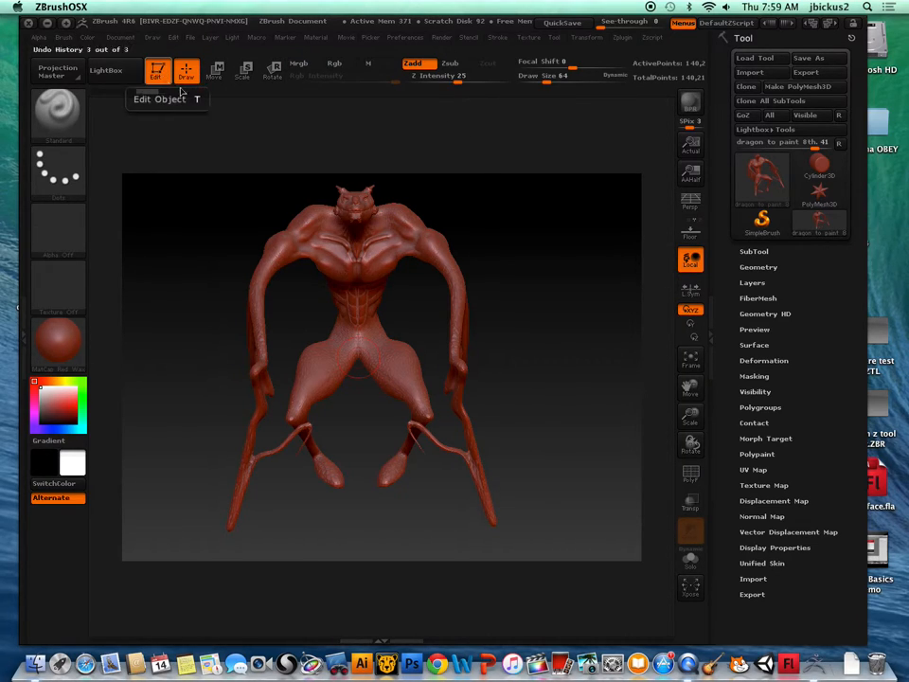
Step: Enable Colorize for polypainting and set the brush to apply Rgb only, with Zadd off
{"action": "left_click", "coordinate": [756, 453]}
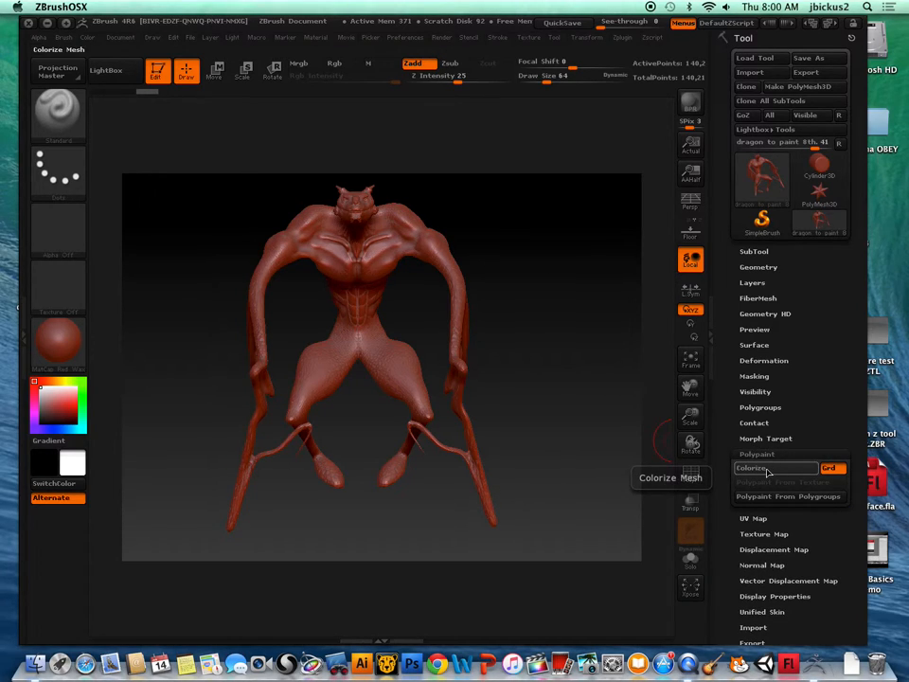
{"action": "left_click", "coordinate": [769, 468]}
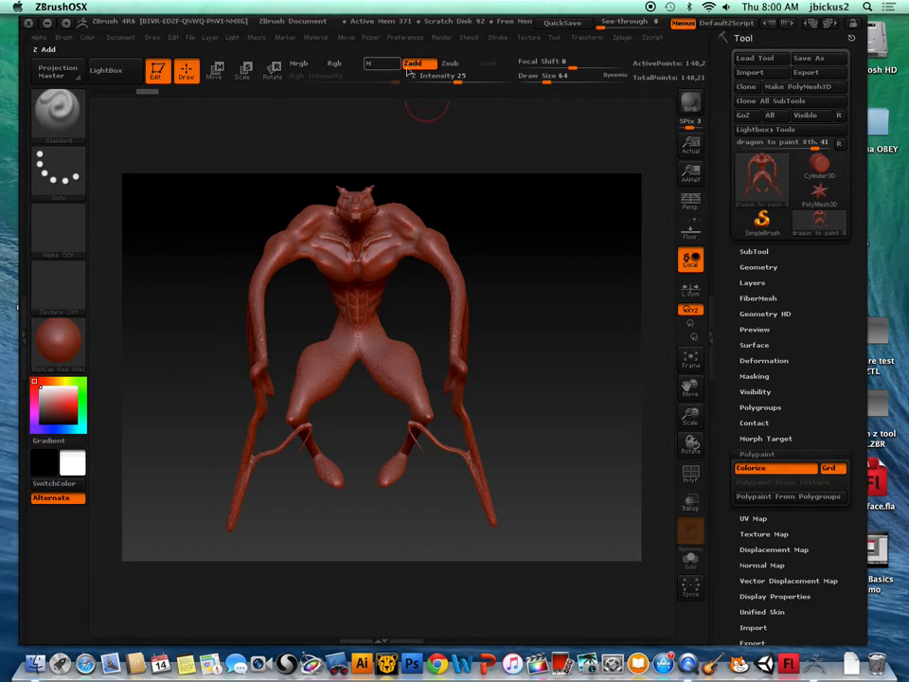
{"action": "left_click", "coordinate": [334, 63]}
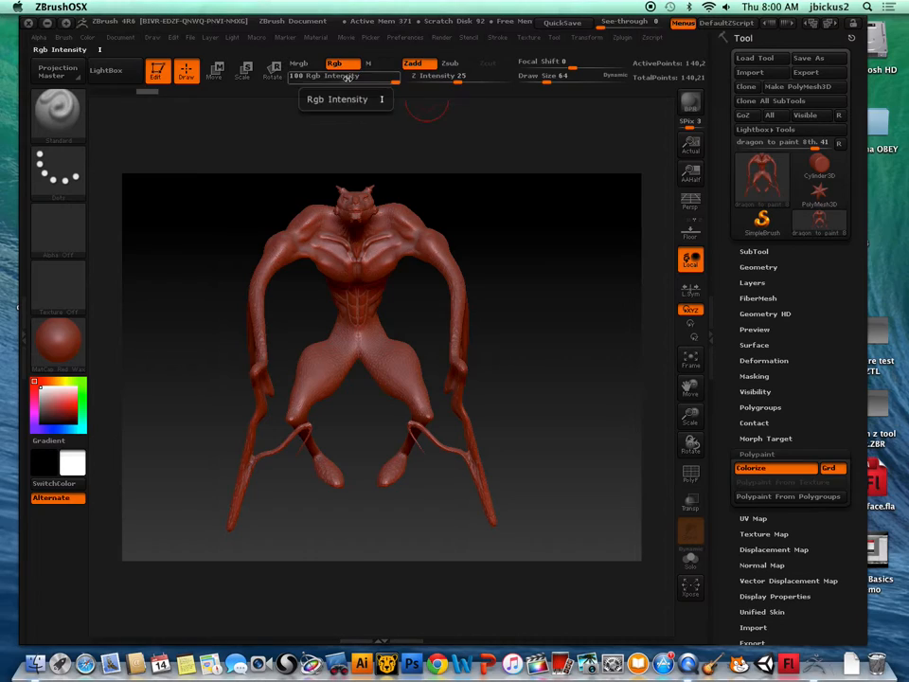
{"action": "left_click", "coordinate": [432, 66]}
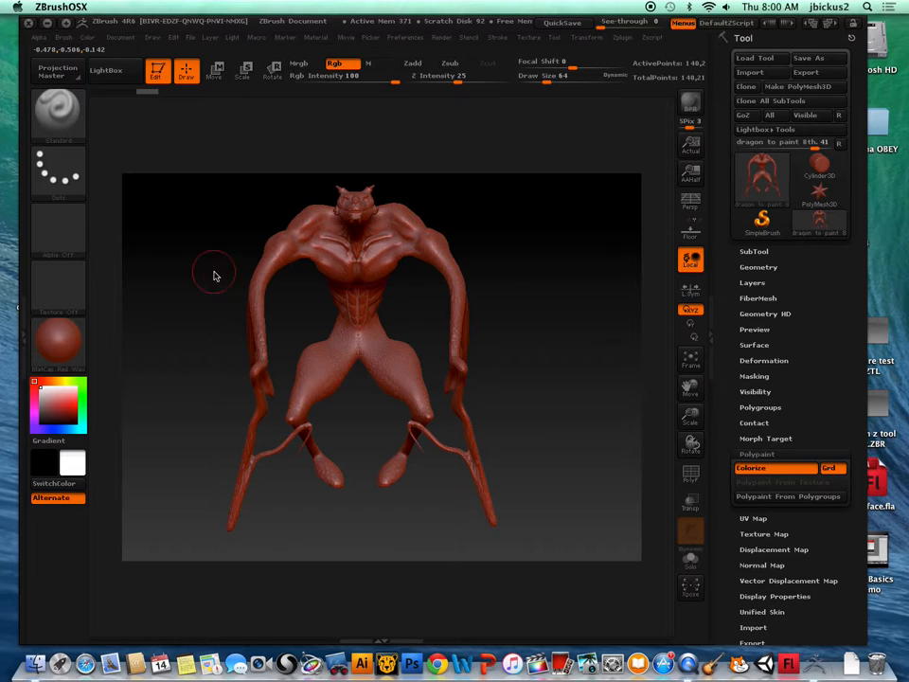
Step: Switch the material to Chalk and paint the dragon's right upper arm and shoulder in bright green
{"action": "left_click", "coordinate": [71, 336]}
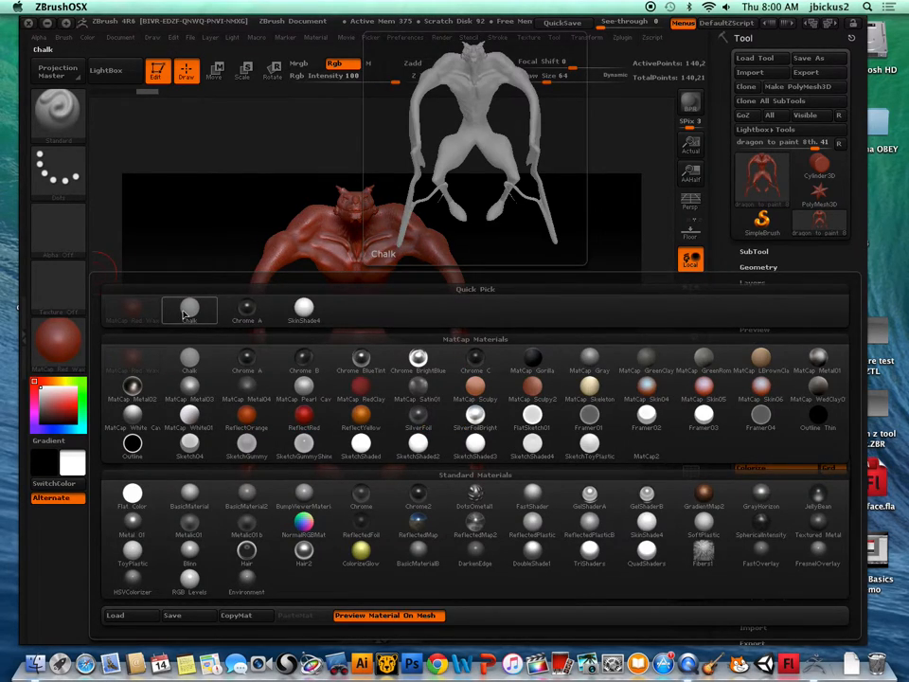
{"action": "left_click", "coordinate": [187, 312]}
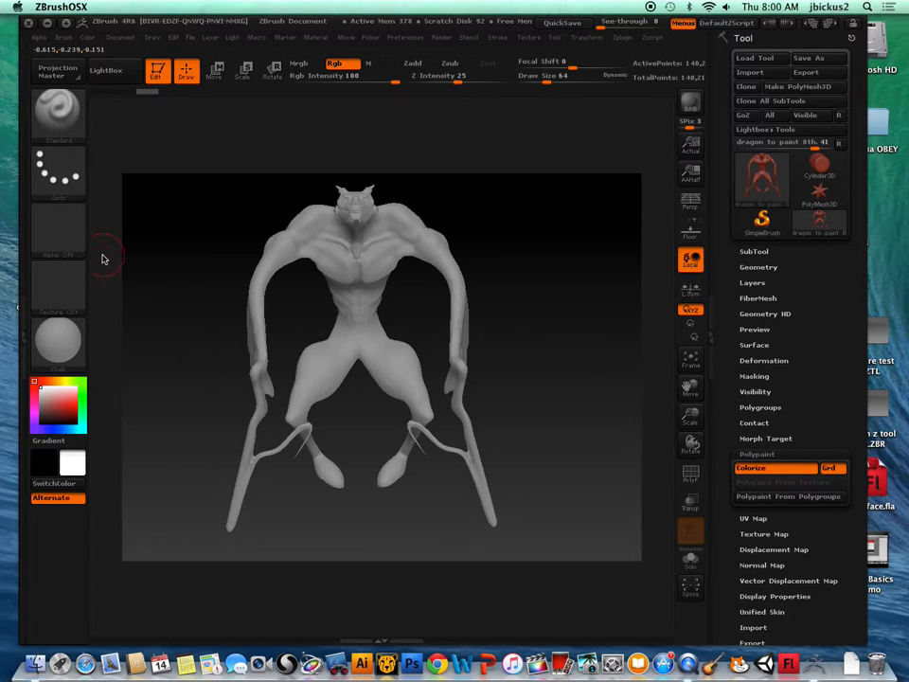
{"action": "left_click", "coordinate": [81, 382]}
{"action": "left_click_drag", "start_coordinate": [71, 403], "coordinate": [66, 405]}
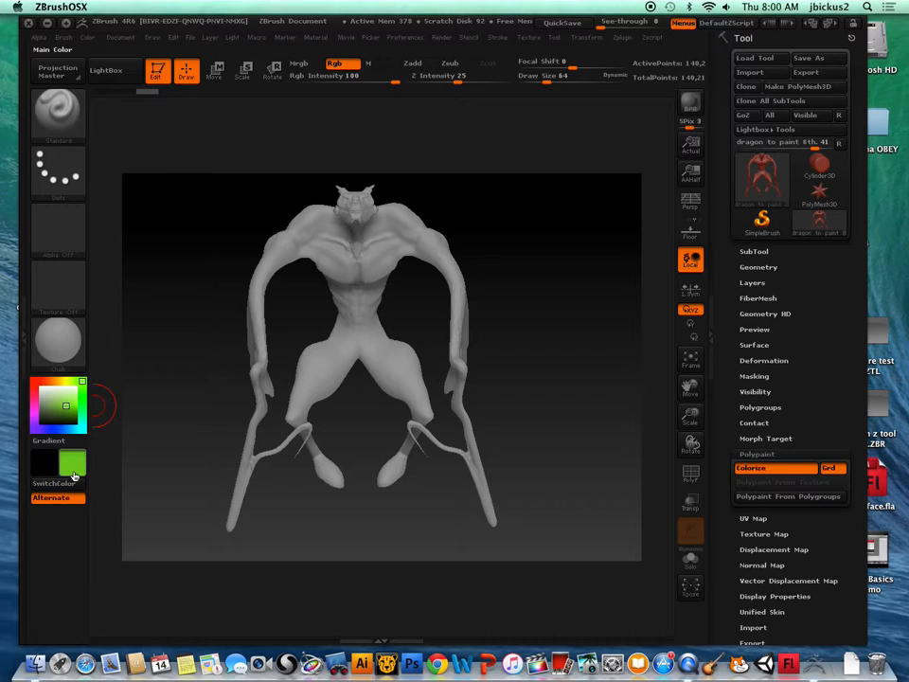
{"action": "left_click", "coordinate": [47, 406]}
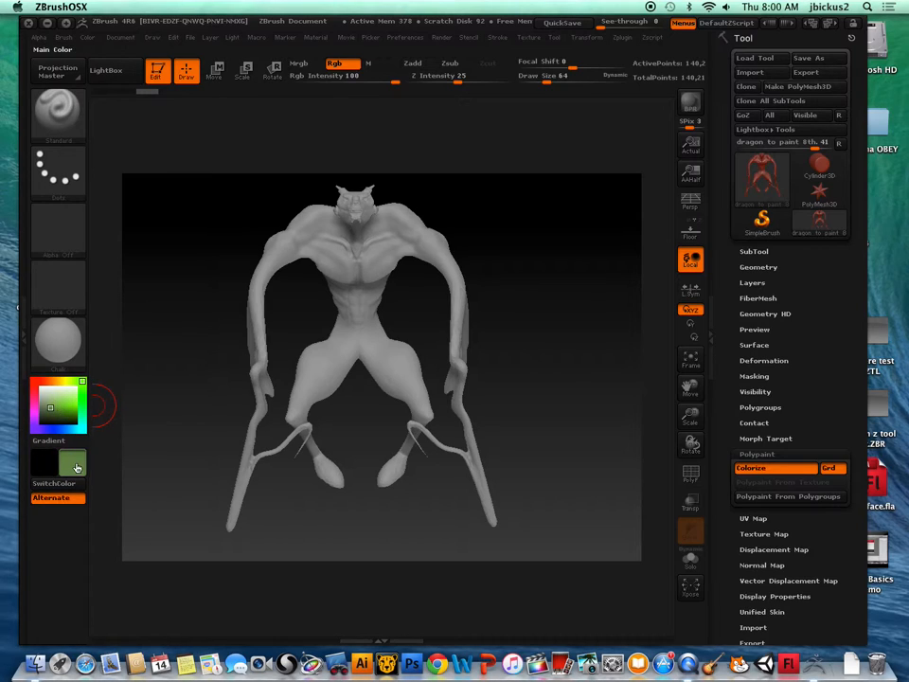
{"action": "left_click", "coordinate": [62, 405]}
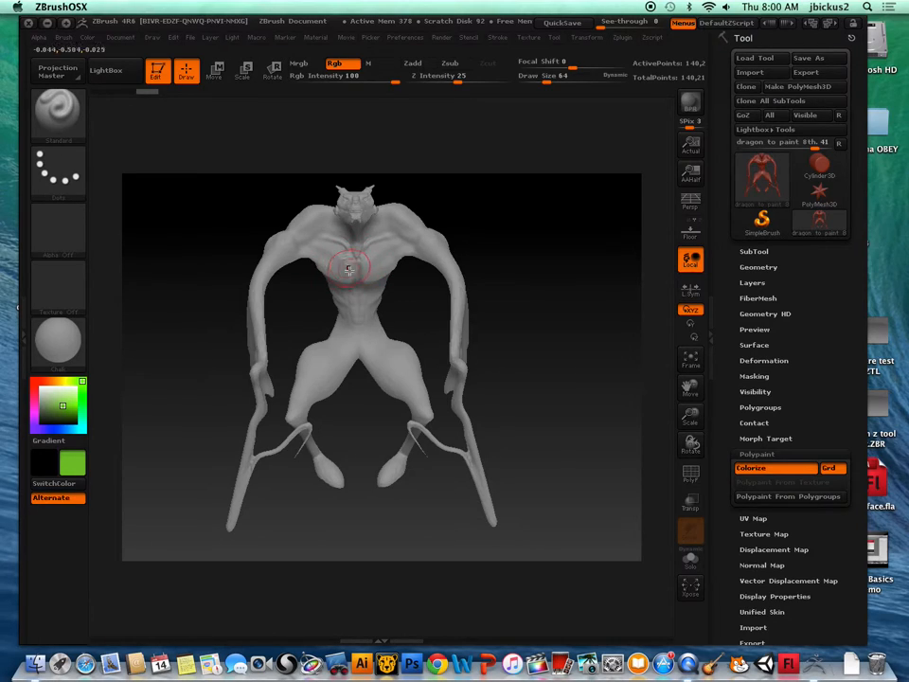
{"action": "mouse_move", "coordinate": [289, 244]}
{"action": "left_mouse_down"}
{"action": "mouse_move", "coordinate": [257, 289]}
{"action": "mouse_move", "coordinate": [301, 228]}
{"action": "left_mouse_up"}
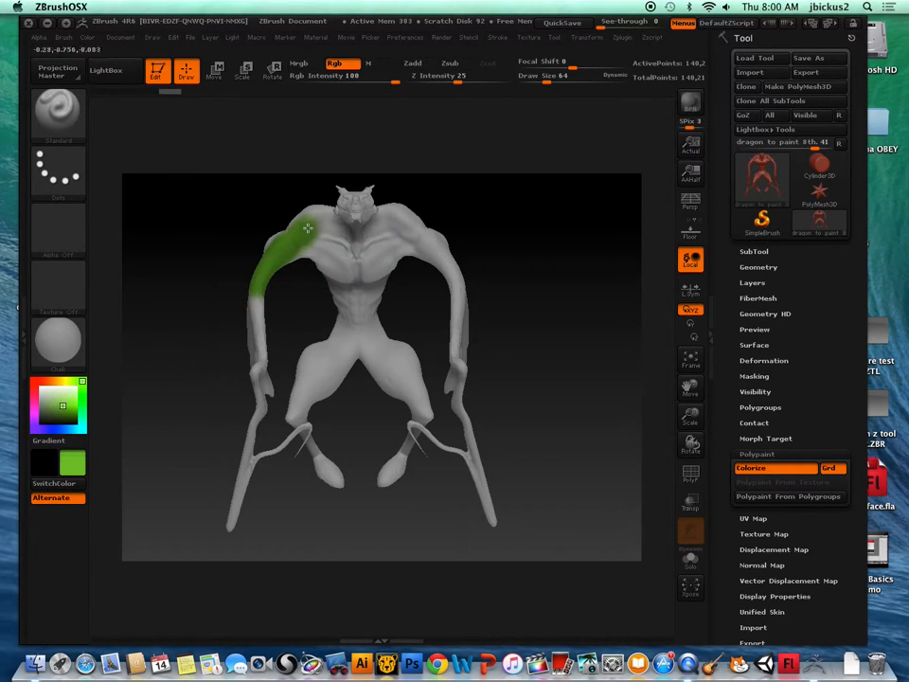
Step: Paint the chest and abdomen in lighter green with Rgb Intensity 22, Draw Size 86 and Focal Shift -19
{"action": "key", "text": "space"}
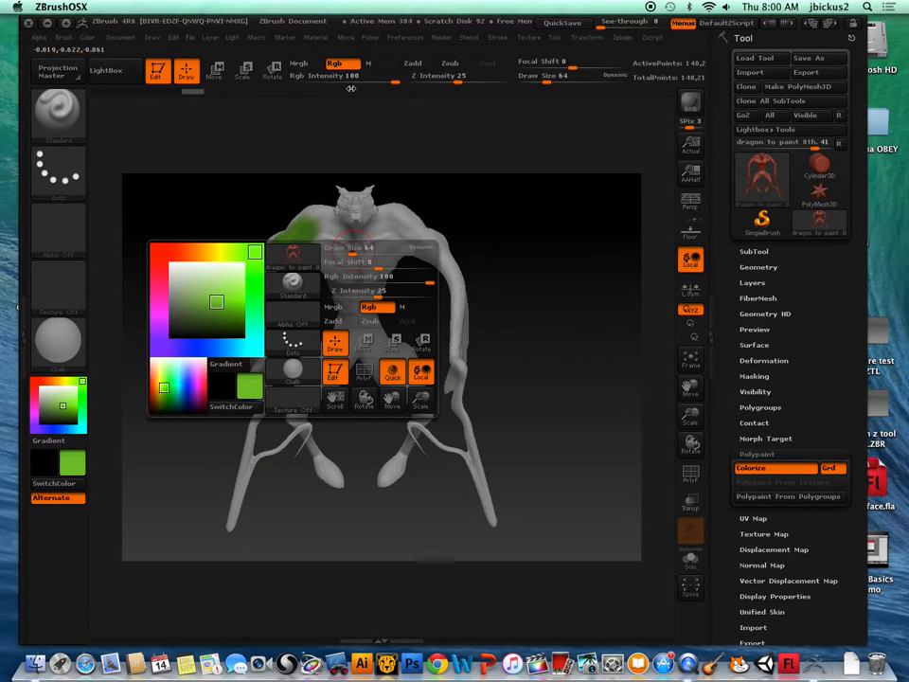
{"action": "mouse_move", "coordinate": [428, 283]}
{"action": "left_mouse_down"}
{"action": "mouse_move", "coordinate": [375, 285]}
{"action": "mouse_move", "coordinate": [387, 258]}
{"action": "mouse_move", "coordinate": [371, 253]}
{"action": "mouse_move", "coordinate": [379, 267]}
{"action": "mouse_move", "coordinate": [342, 267]}
{"action": "left_mouse_up"}
{"action": "mouse_move", "coordinate": [370, 254]}
{"action": "left_mouse_down"}
{"action": "mouse_move", "coordinate": [346, 266]}
{"action": "mouse_move", "coordinate": [364, 260]}
{"action": "left_mouse_up"}
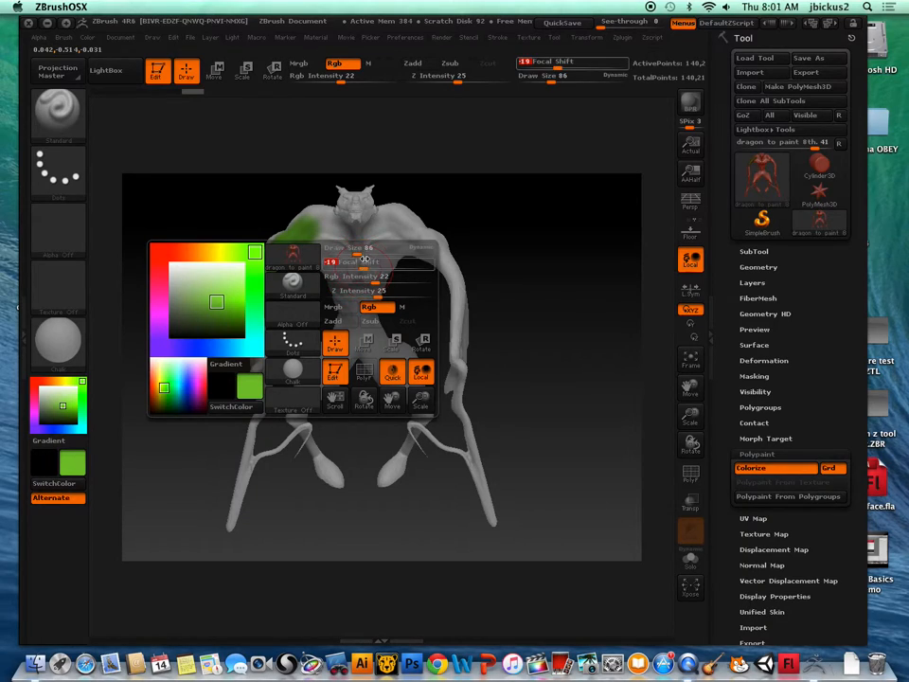
{"action": "key", "text": "space"}
{"action": "mouse_move", "coordinate": [379, 251]}
{"action": "left_mouse_down"}
{"action": "mouse_move", "coordinate": [366, 290]}
{"action": "mouse_move", "coordinate": [345, 268]}
{"action": "mouse_move", "coordinate": [304, 258]}
{"action": "mouse_move", "coordinate": [345, 302]}
{"action": "mouse_move", "coordinate": [383, 310]}
{"action": "mouse_move", "coordinate": [351, 312]}
{"action": "mouse_move", "coordinate": [370, 316]}
{"action": "left_mouse_up"}
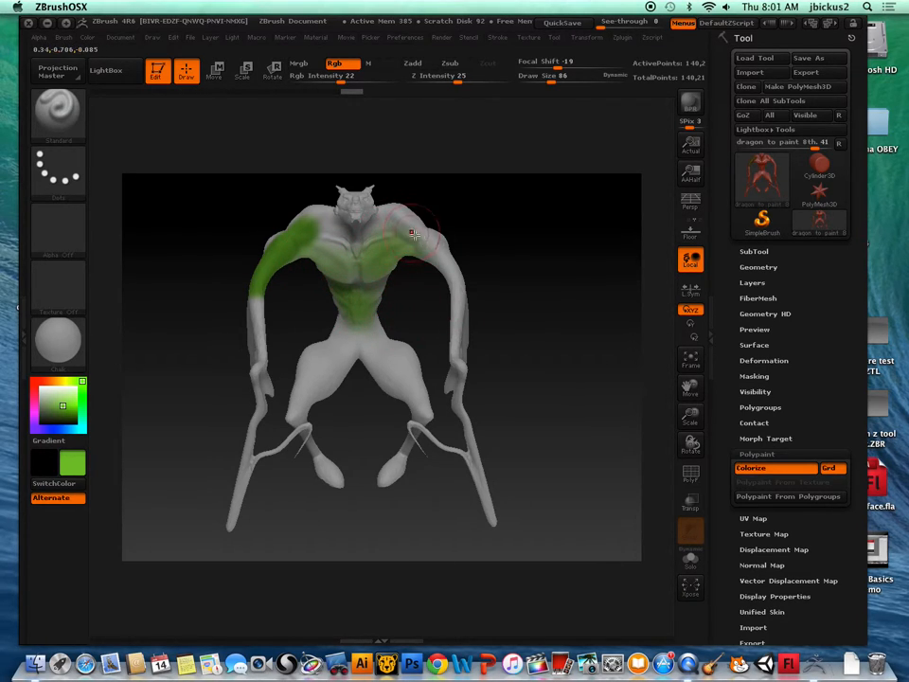
Step: Paint pale yellow accents along the edges and creases of the chest muscles with Draw Size 14
{"action": "mouse_move", "coordinate": [534, 316]}
{"action": "left_mouse_down"}
{"action": "mouse_move", "coordinate": [500, 312]}
{"action": "mouse_move", "coordinate": [537, 309]}
{"action": "mouse_move", "coordinate": [661, 397]}
{"action": "mouse_move", "coordinate": [546, 385]}
{"action": "mouse_move", "coordinate": [700, 390]}
{"action": "mouse_move", "coordinate": [682, 479]}
{"action": "mouse_move", "coordinate": [686, 432]}
{"action": "mouse_move", "coordinate": [519, 334]}
{"action": "mouse_move", "coordinate": [586, 367]}
{"action": "left_mouse_up"}
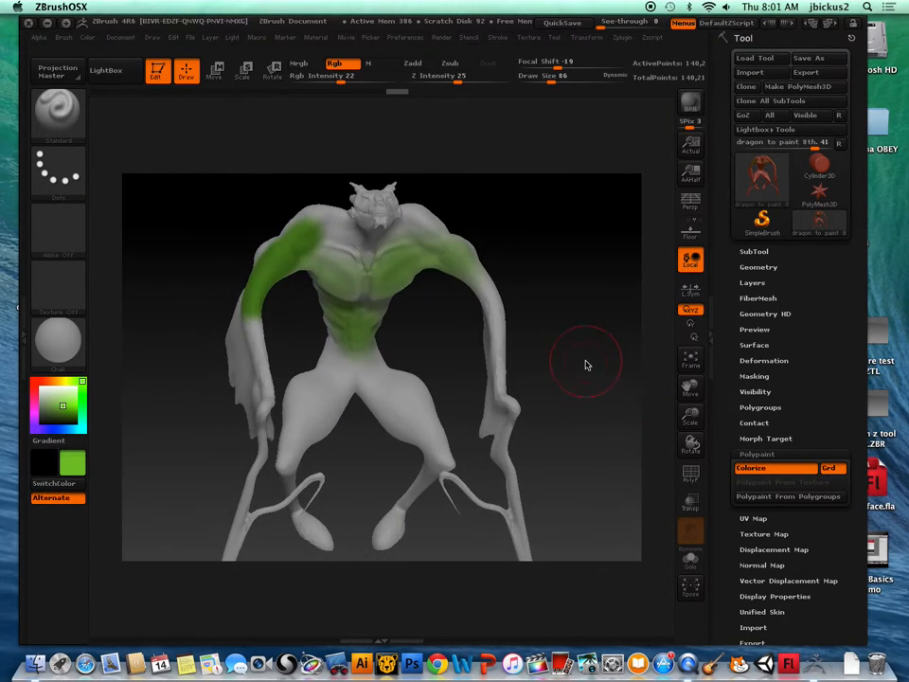
{"action": "left_click", "coordinate": [691, 357]}
{"action": "left_click_drag", "start_coordinate": [578, 323], "coordinate": [554, 336]}
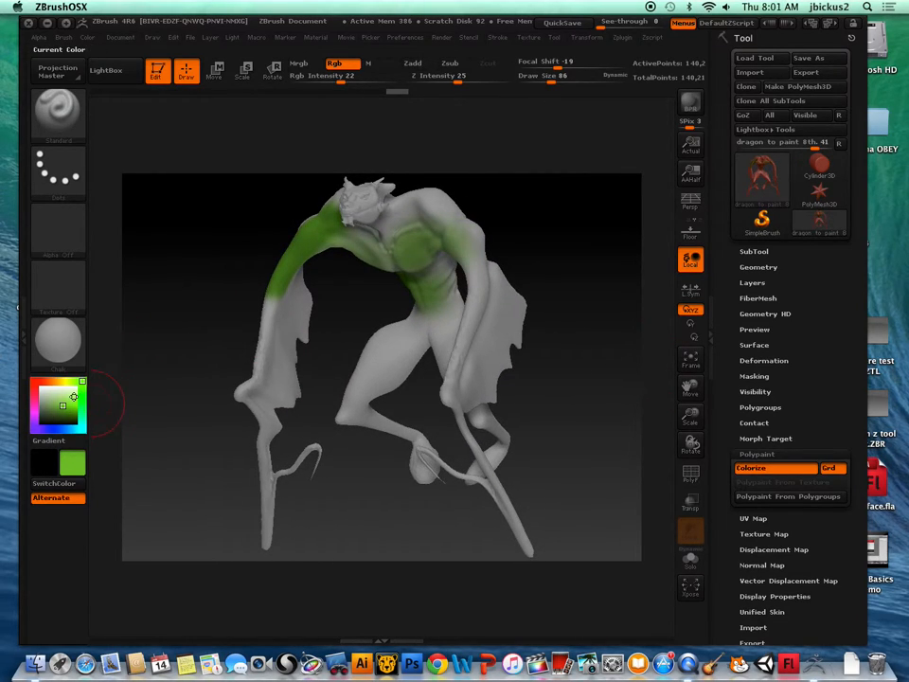
{"action": "left_click", "coordinate": [65, 392]}
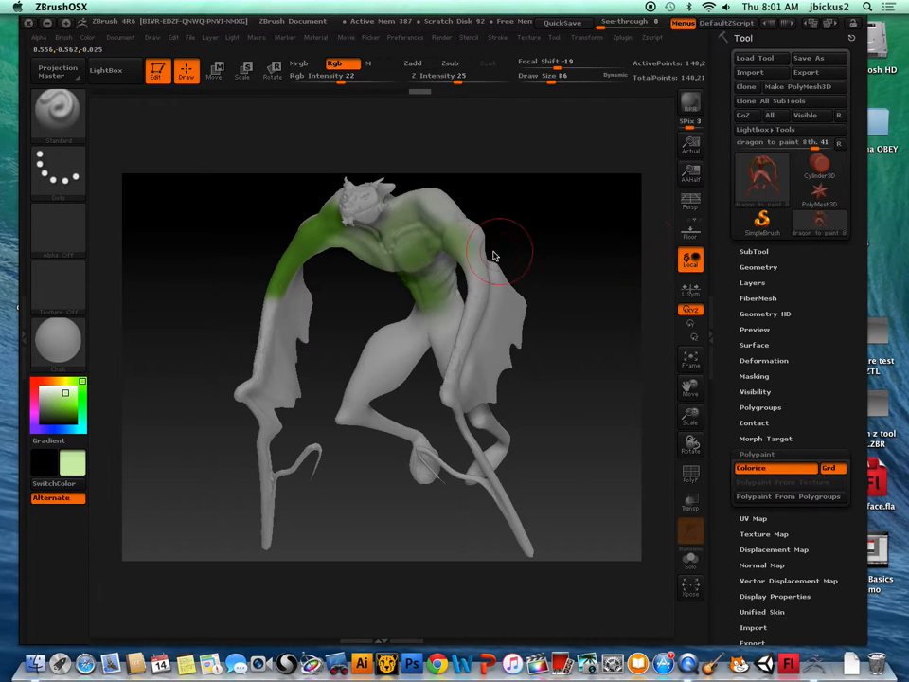
{"action": "left_click_drag", "start_coordinate": [690, 416], "coordinate": [727, 486]}
{"action": "left_click", "coordinate": [63, 381]}
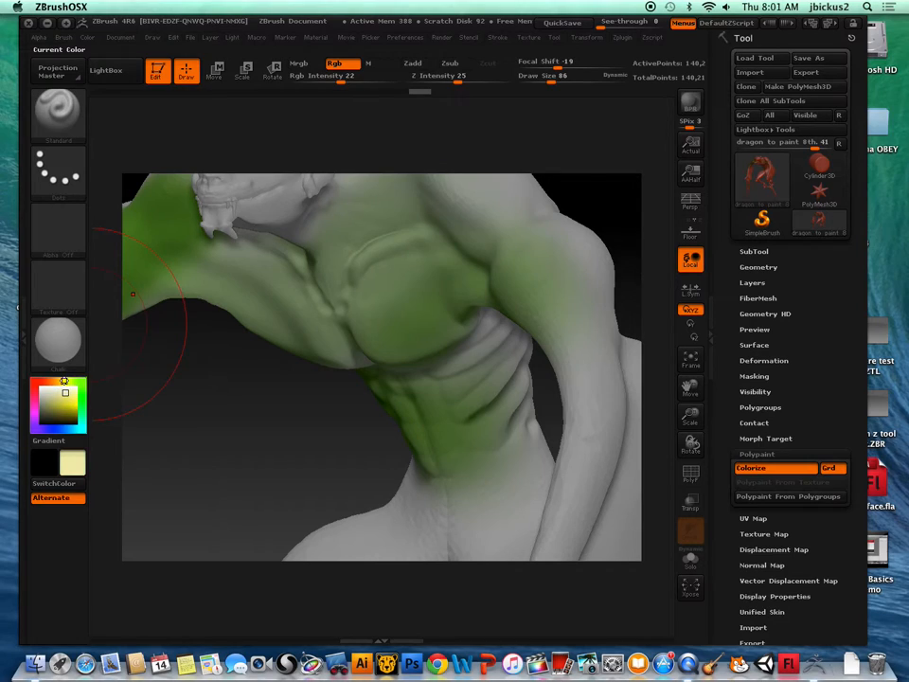
{"action": "key", "text": "space"}
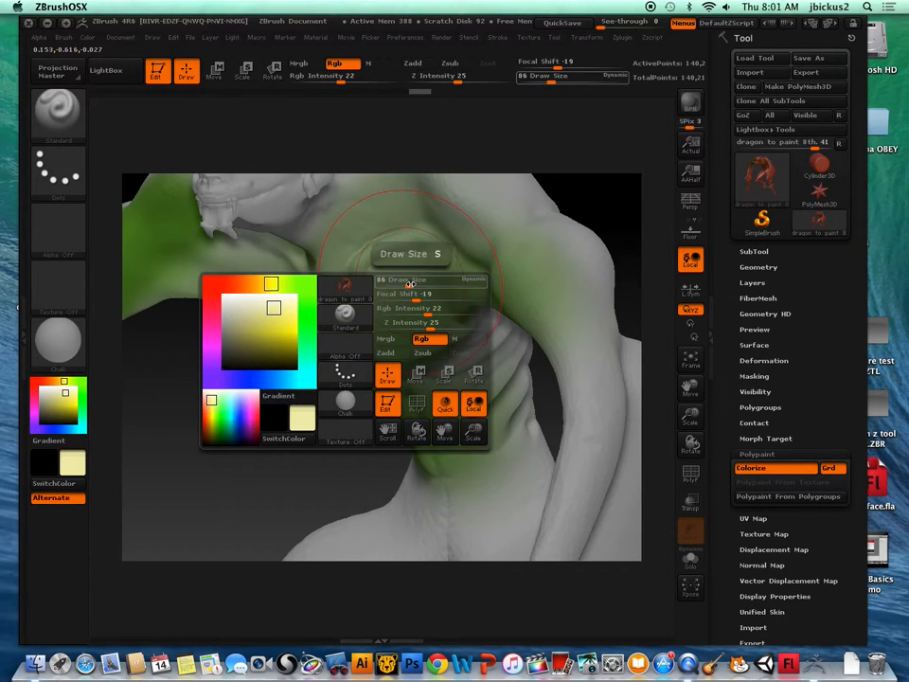
{"action": "left_click_drag", "start_coordinate": [407, 282], "coordinate": [392, 284]}
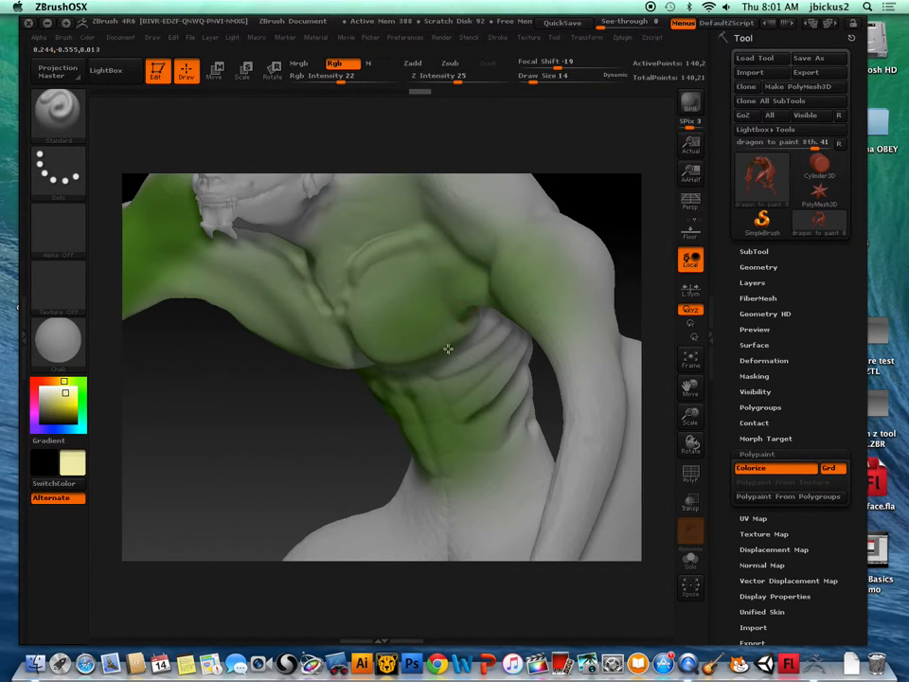
{"action": "left_click_drag", "start_coordinate": [457, 331], "coordinate": [403, 360]}
{"action": "mouse_move", "coordinate": [354, 273]}
{"action": "left_mouse_down"}
{"action": "mouse_move", "coordinate": [342, 317]}
{"action": "mouse_move", "coordinate": [350, 281]}
{"action": "mouse_move", "coordinate": [305, 236]}
{"action": "mouse_move", "coordinate": [350, 349]}
{"action": "left_mouse_up"}
{"action": "mouse_move", "coordinate": [418, 208]}
{"action": "left_mouse_down"}
{"action": "mouse_move", "coordinate": [453, 223]}
{"action": "mouse_move", "coordinate": [471, 254]}
{"action": "left_mouse_up"}
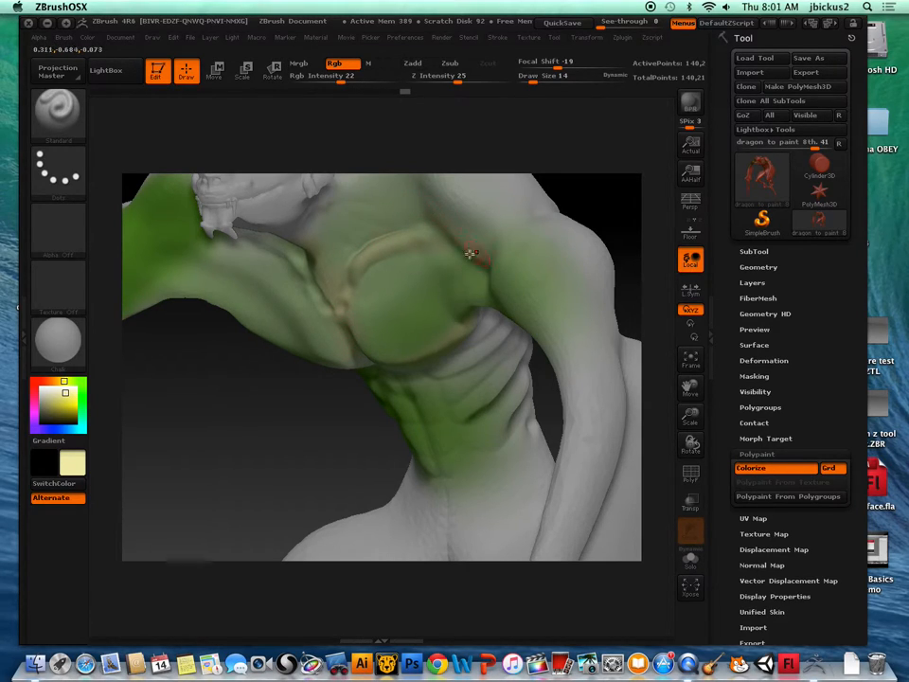
Step: Paint a dark olive scale pattern over the chest, left arm and abdomen using Alpha 25 and Draw Size 72
{"action": "left_click", "coordinate": [61, 240]}
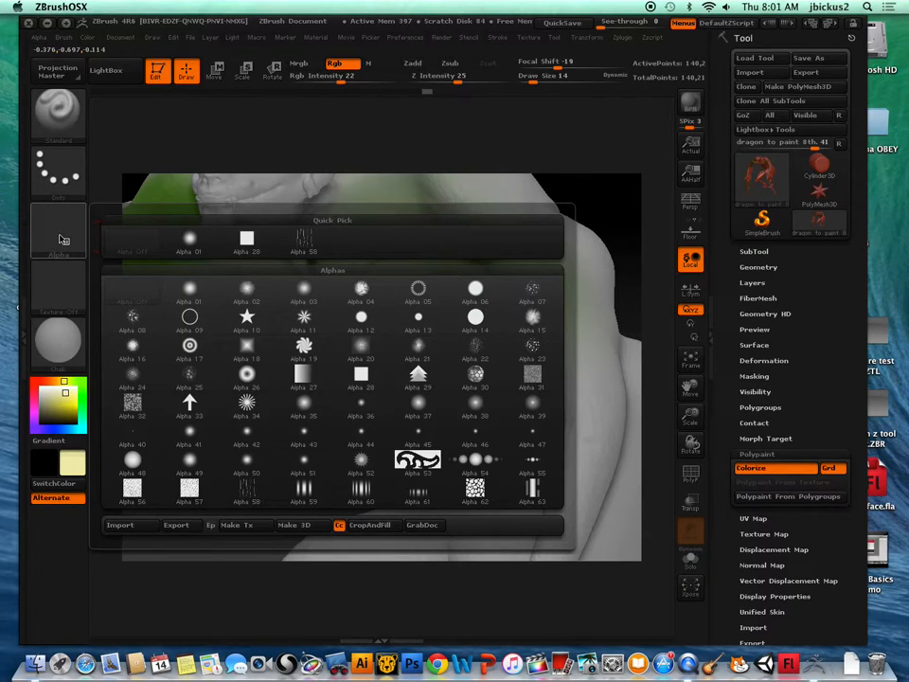
{"action": "left_click", "coordinate": [187, 377]}
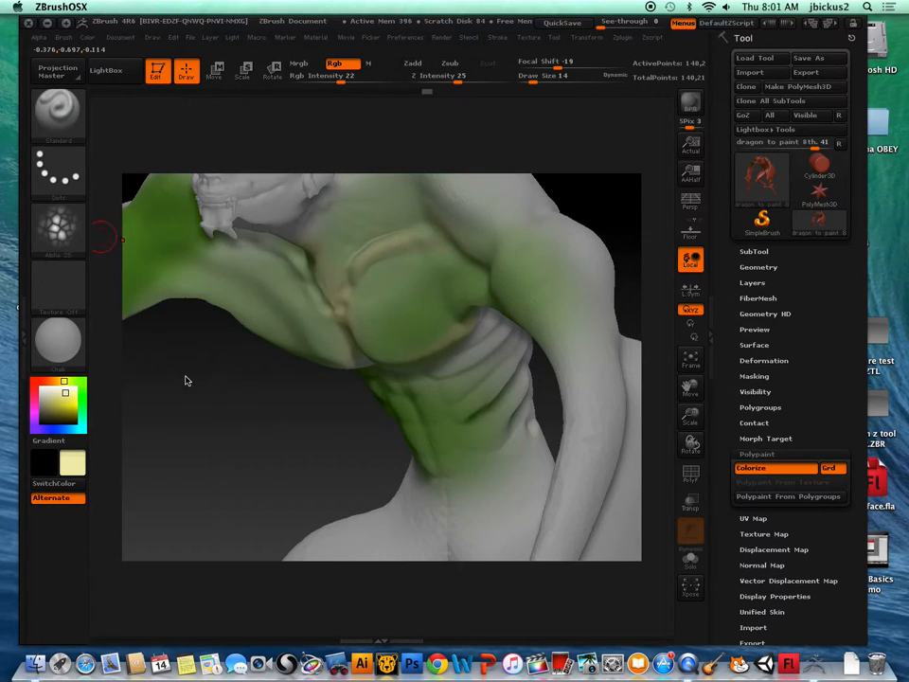
{"action": "left_click", "coordinate": [53, 415]}
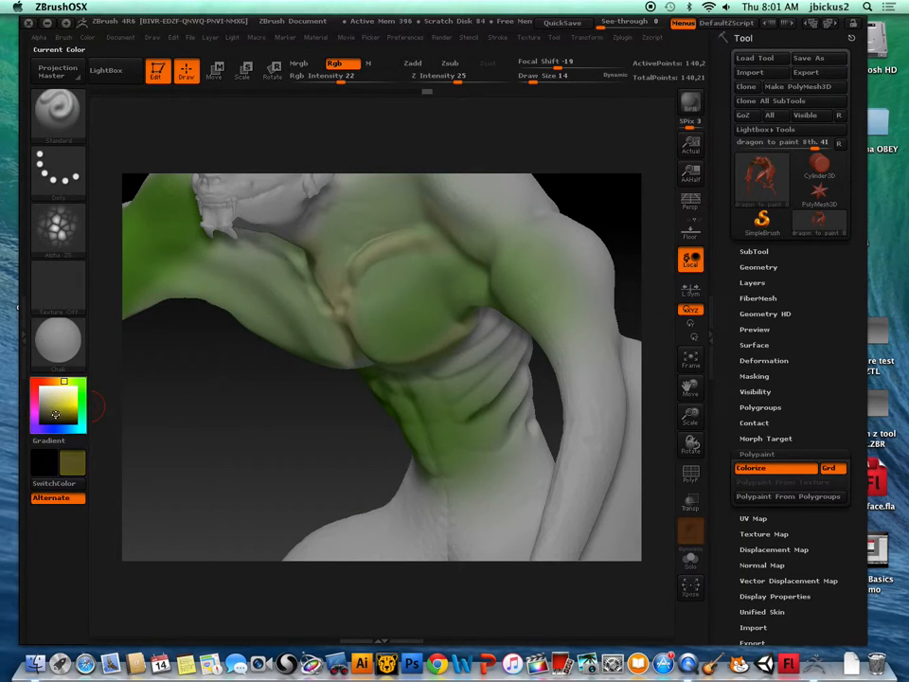
{"action": "key", "text": "space"}
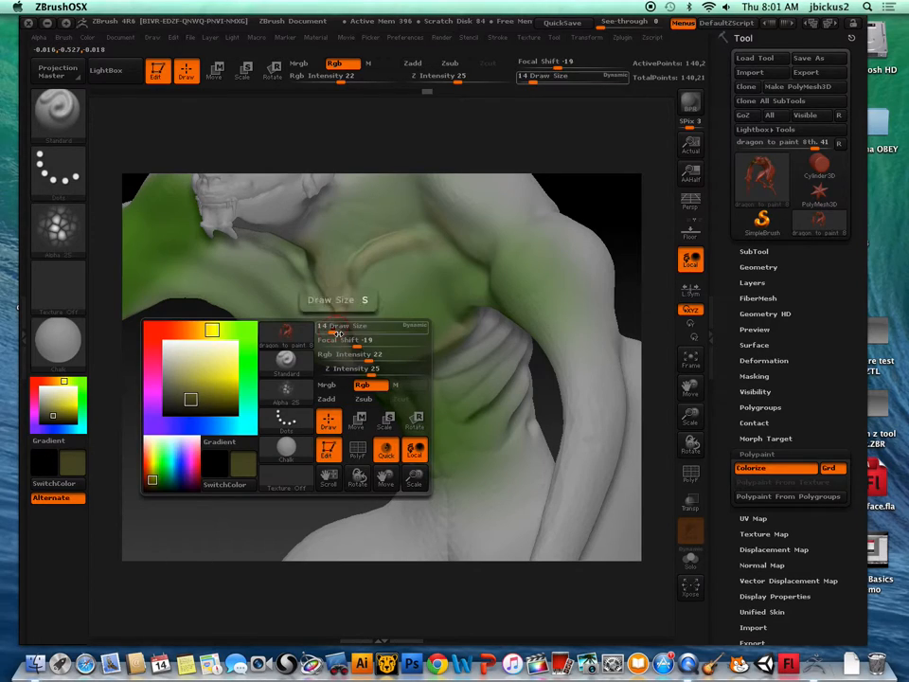
{"action": "mouse_move", "coordinate": [333, 333]}
{"action": "left_mouse_down"}
{"action": "mouse_move", "coordinate": [359, 333]}
{"action": "mouse_move", "coordinate": [350, 333]}
{"action": "left_mouse_up"}
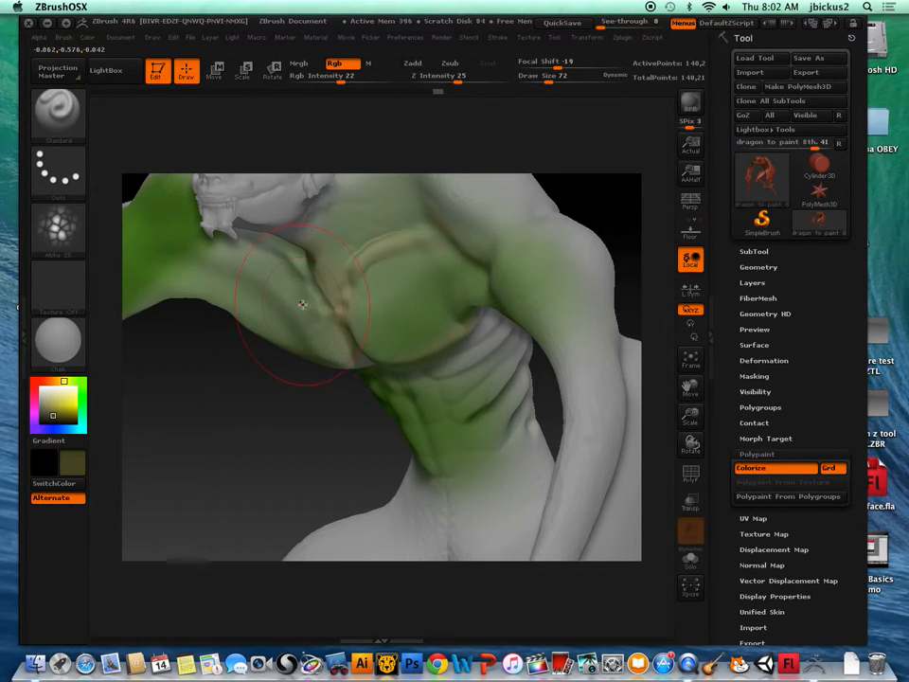
{"action": "mouse_move", "coordinate": [317, 316]}
{"action": "left_mouse_down"}
{"action": "mouse_move", "coordinate": [436, 282]}
{"action": "mouse_move", "coordinate": [420, 288]}
{"action": "mouse_move", "coordinate": [535, 270]}
{"action": "left_mouse_up"}
{"action": "left_click_drag", "start_coordinate": [490, 225], "coordinate": [571, 320]}
{"action": "mouse_move", "coordinate": [587, 339]}
{"action": "left_mouse_down"}
{"action": "mouse_move", "coordinate": [578, 386]}
{"action": "mouse_move", "coordinate": [584, 403]}
{"action": "left_mouse_up"}
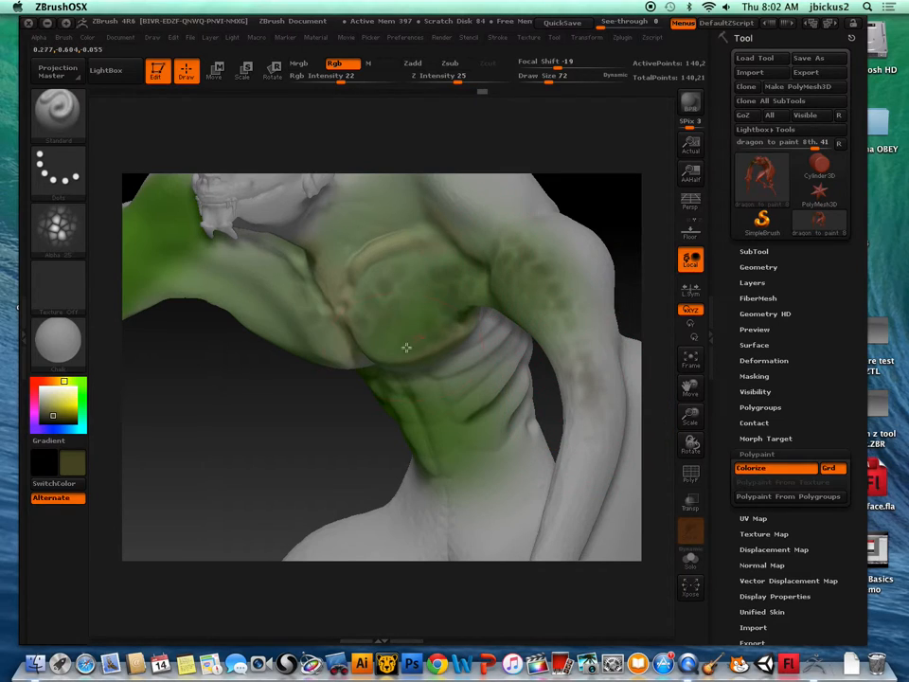
{"action": "mouse_move", "coordinate": [398, 324]}
{"action": "left_mouse_down"}
{"action": "mouse_move", "coordinate": [431, 229]}
{"action": "mouse_move", "coordinate": [392, 238]}
{"action": "mouse_move", "coordinate": [298, 290]}
{"action": "mouse_move", "coordinate": [223, 286]}
{"action": "mouse_move", "coordinate": [341, 348]}
{"action": "left_mouse_up"}
{"action": "mouse_move", "coordinate": [461, 352]}
{"action": "left_mouse_down"}
{"action": "mouse_move", "coordinate": [465, 400]}
{"action": "mouse_move", "coordinate": [495, 439]}
{"action": "left_mouse_up"}
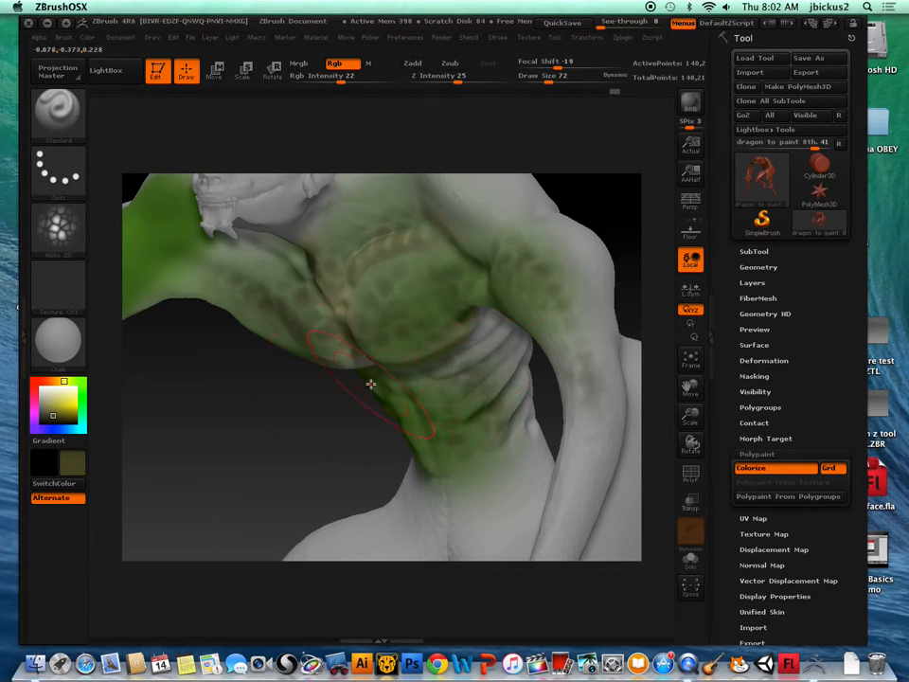
Step: Save the painted dragon to the Desktop as a ZTool file named "Painted Dragon test"
{"action": "left_click", "coordinate": [690, 358]}
{"action": "left_click_drag", "start_coordinate": [538, 442], "coordinate": [361, 363]}
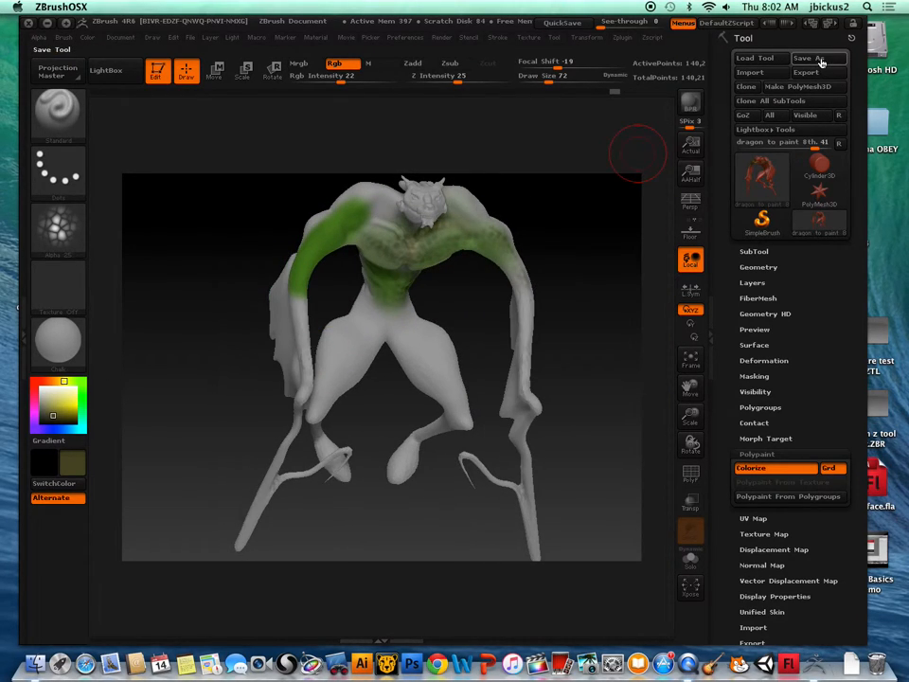
{"action": "left_click", "coordinate": [820, 61]}
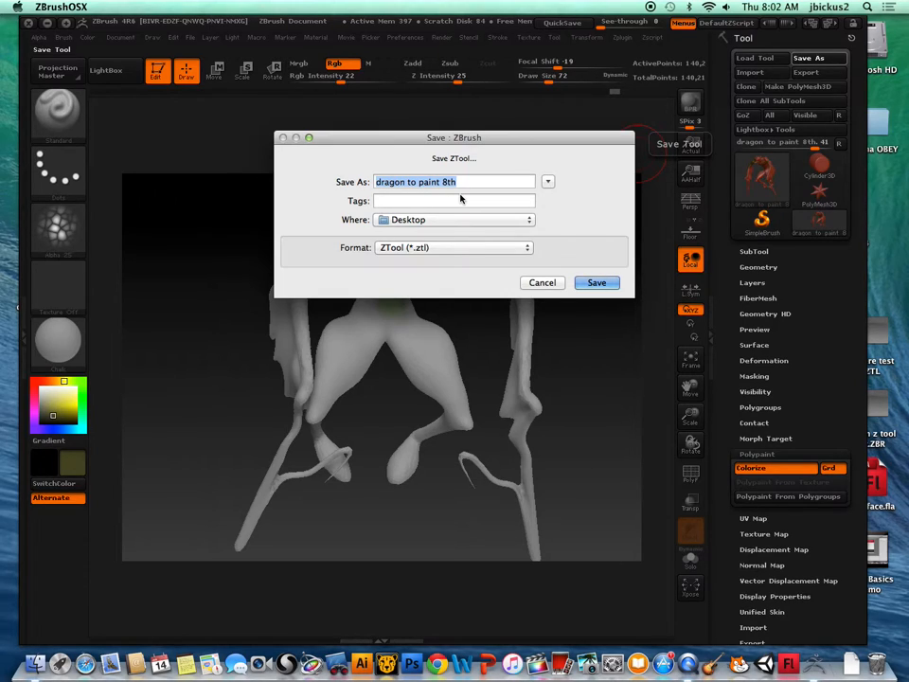
{"action": "type", "text": "Painte"}
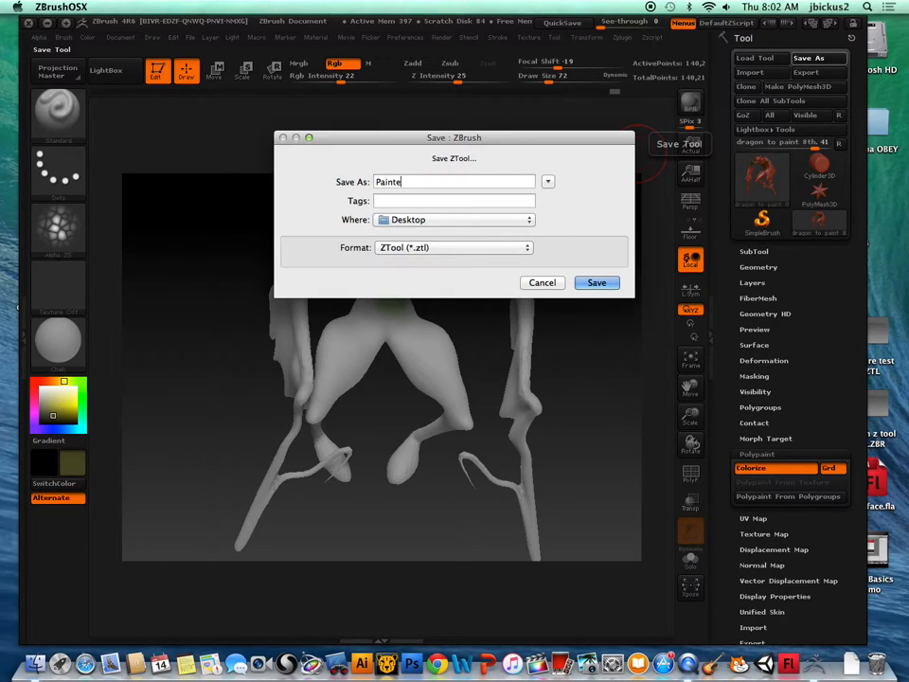
{"action": "type", "text": "d Dragon test"}
{"action": "key", "text": "Return"}
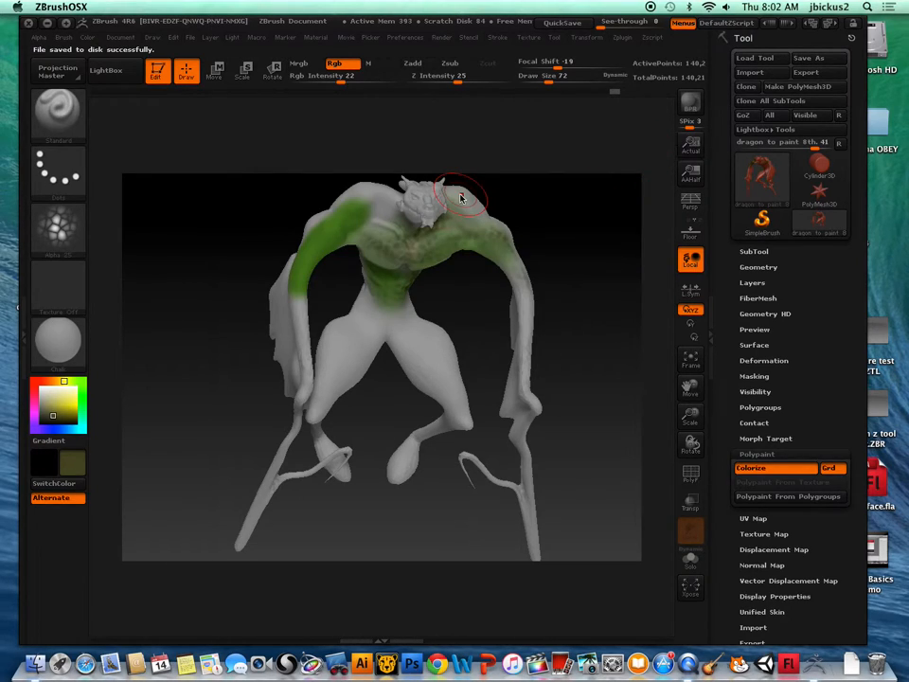
Step: Export the dragon mesh to the Desktop in OBJ format under the name "Painted Dragon test"
{"action": "left_click", "coordinate": [810, 73]}
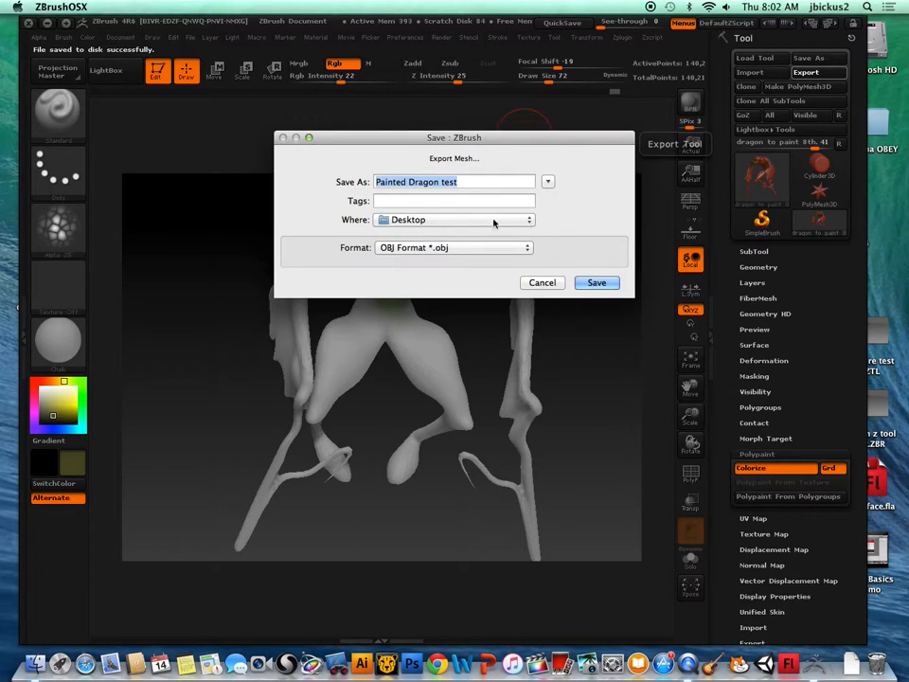
{"action": "left_click", "coordinate": [594, 282]}
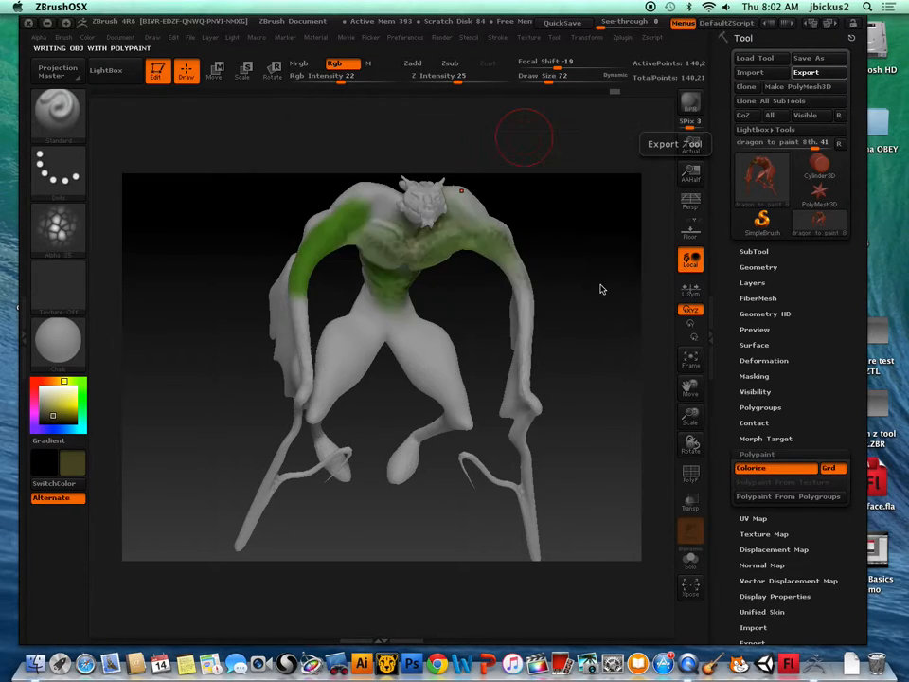